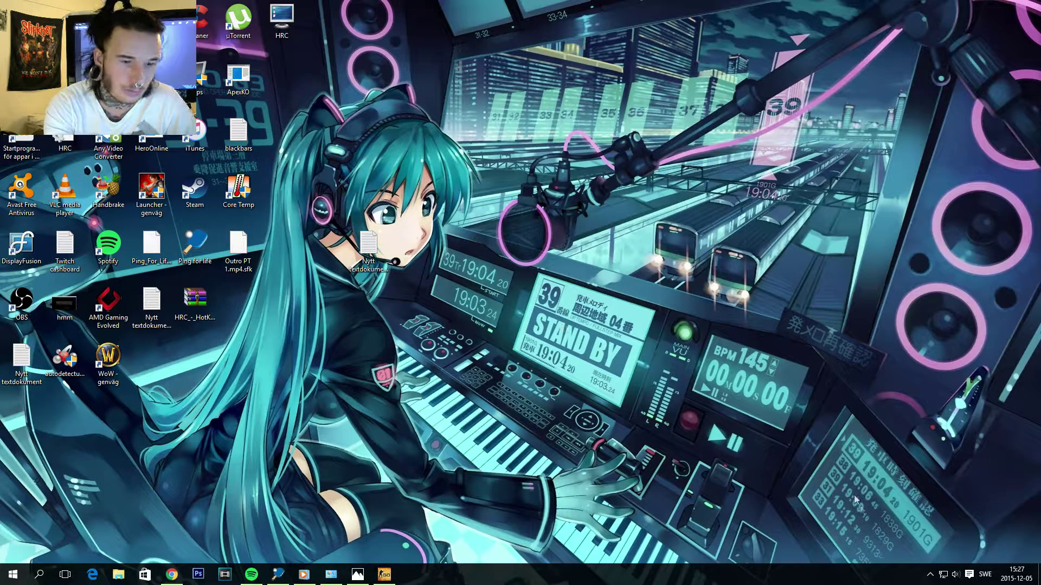
{"action": "left_click", "coordinate": [928, 575]}
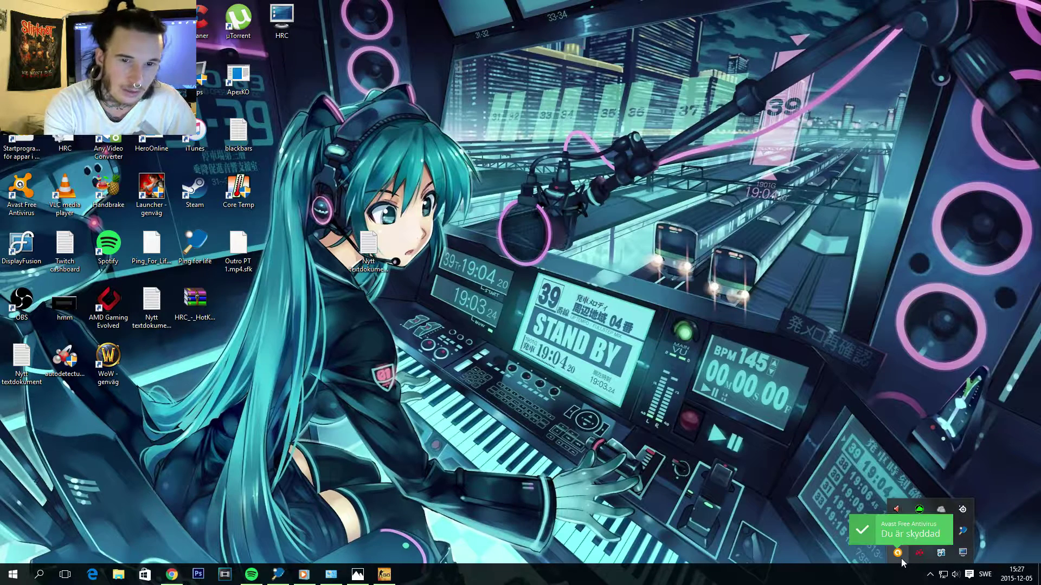
{"action": "left_click", "coordinate": [403, 520]}
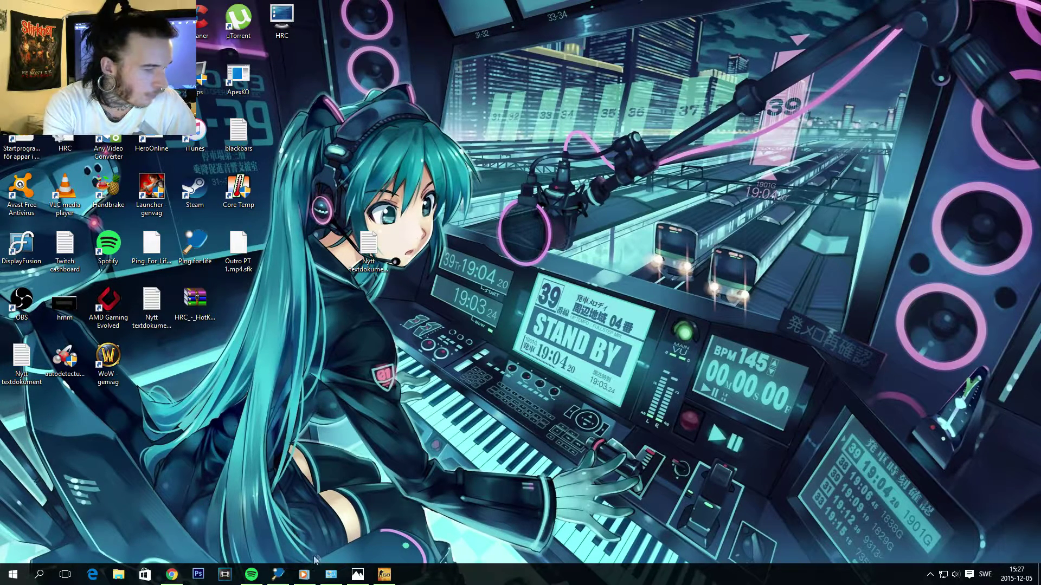
Step: Switch to the browser and examine the HRC – HotKey Resolution Changer page, including its features, license, version history and download links
{"action": "left_click", "coordinate": [172, 576]}
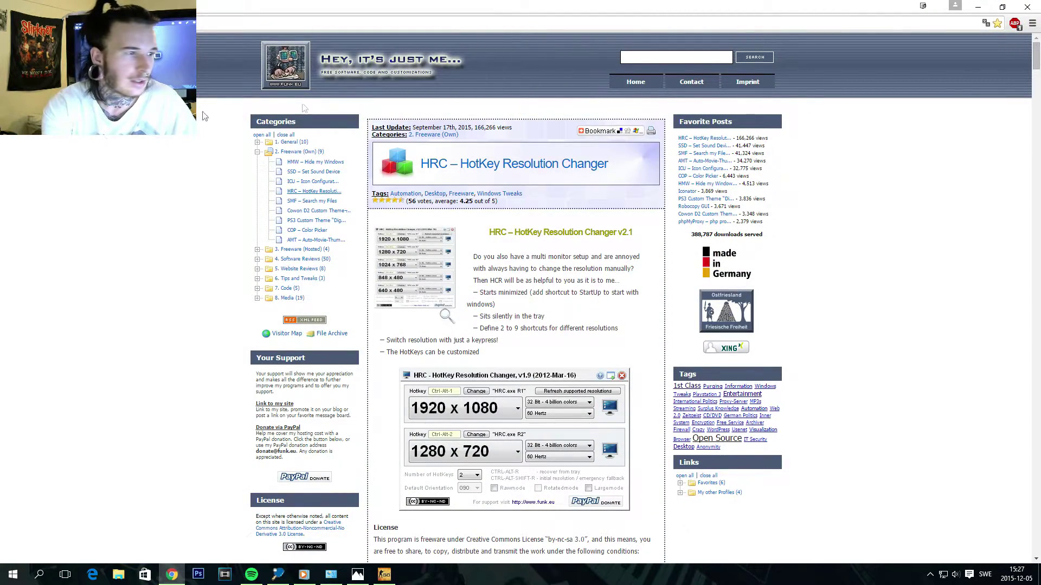
{"action": "scroll", "coordinate": [393, 291], "scroll_direction": "down", "scroll_amount": 2}
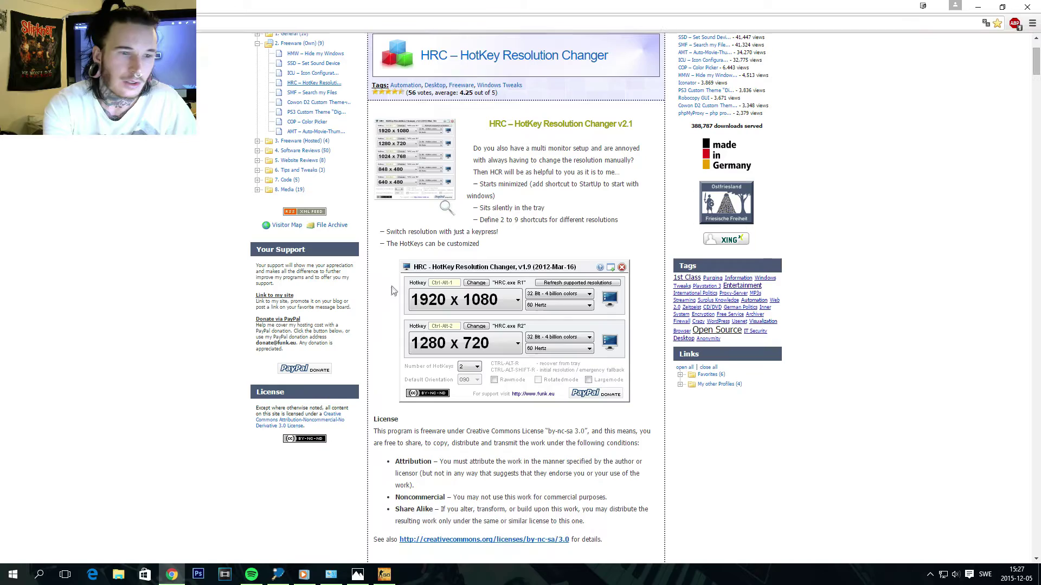
{"action": "scroll", "coordinate": [393, 291], "scroll_direction": "up", "scroll_amount": 3}
{"action": "scroll", "coordinate": [473, 376], "scroll_direction": "down", "scroll_amount": 4}
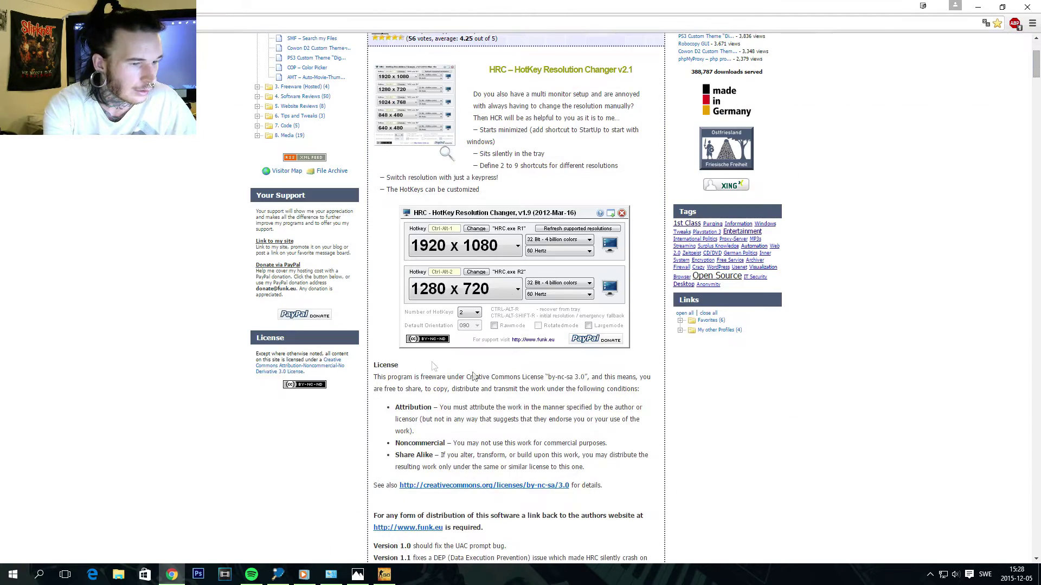
{"action": "scroll", "coordinate": [473, 375], "scroll_direction": "up", "scroll_amount": 3}
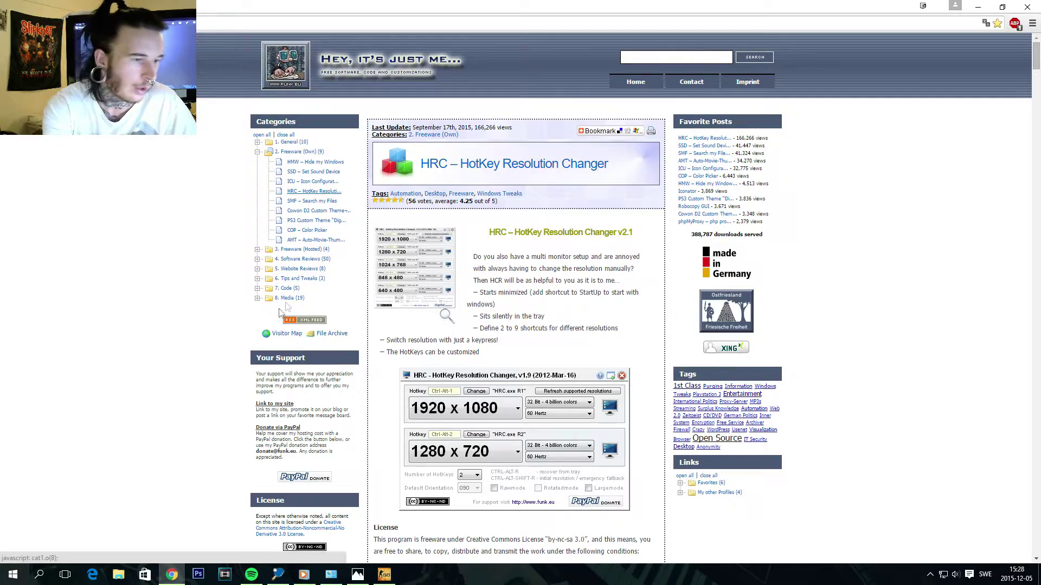
{"action": "scroll", "coordinate": [533, 289], "scroll_direction": "down", "scroll_amount": 11}
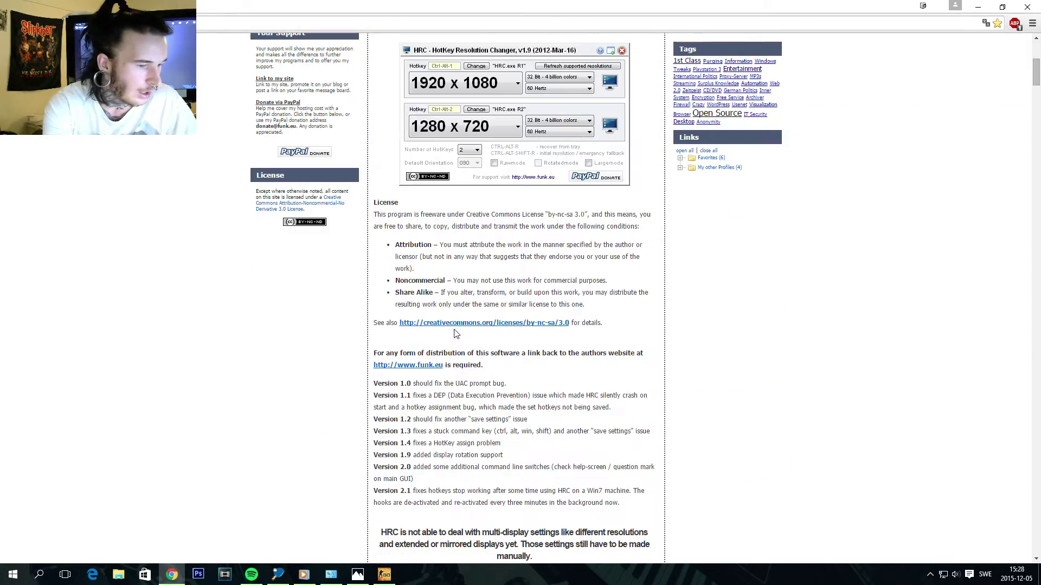
{"action": "scroll", "coordinate": [201, 251], "scroll_direction": "up", "scroll_amount": 5}
{"action": "scroll", "coordinate": [201, 250], "scroll_direction": "up", "scroll_amount": 7}
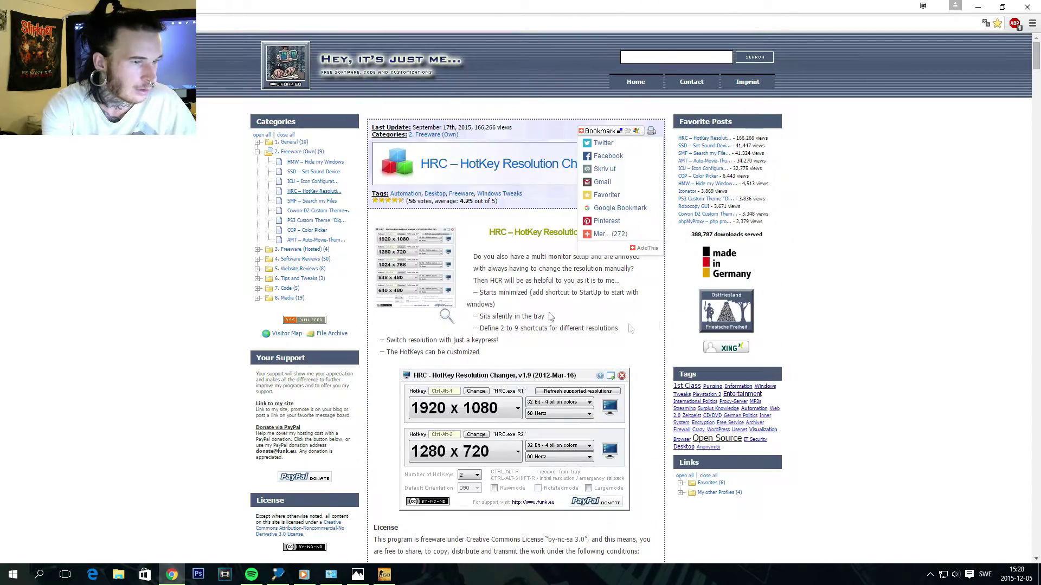
{"action": "scroll", "coordinate": [637, 329], "scroll_direction": "down", "scroll_amount": 10}
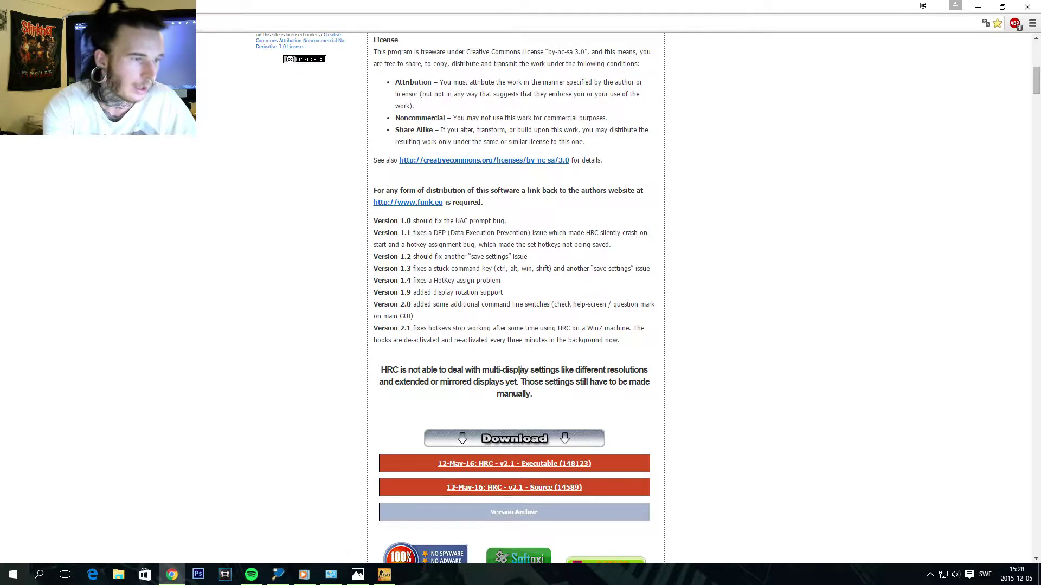
{"action": "scroll", "coordinate": [877, 76], "scroll_direction": "up", "scroll_amount": 9}
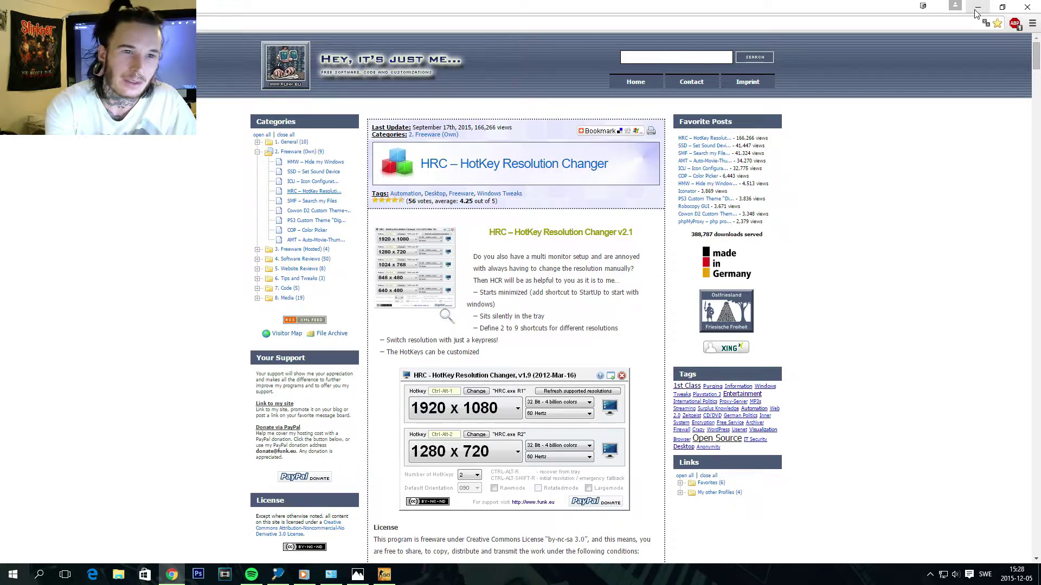
{"action": "left_click", "coordinate": [977, 7]}
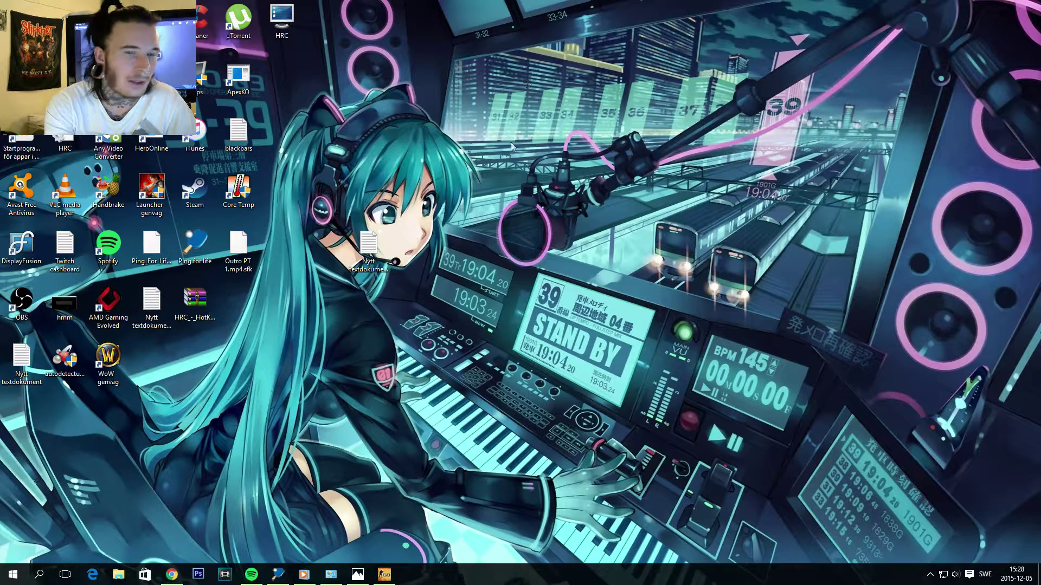
Step: Inspect the contents of the downloaded HRC HotKey Resolution Changer zip archive on the desktop and close it
{"action": "left_click_drag", "start_coordinate": [281, 19], "coordinate": [325, 129]}
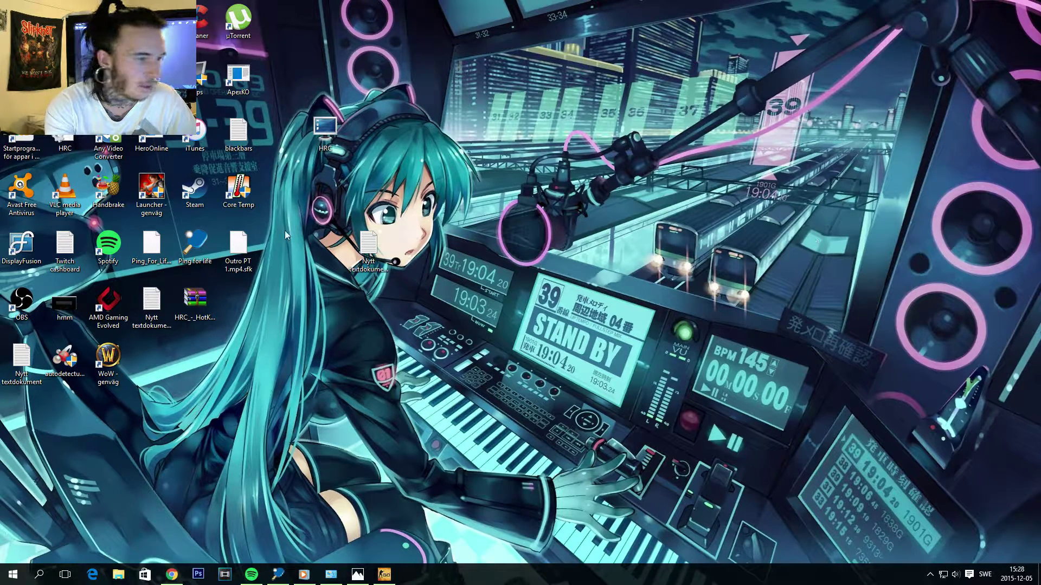
{"action": "double_click", "coordinate": [197, 302]}
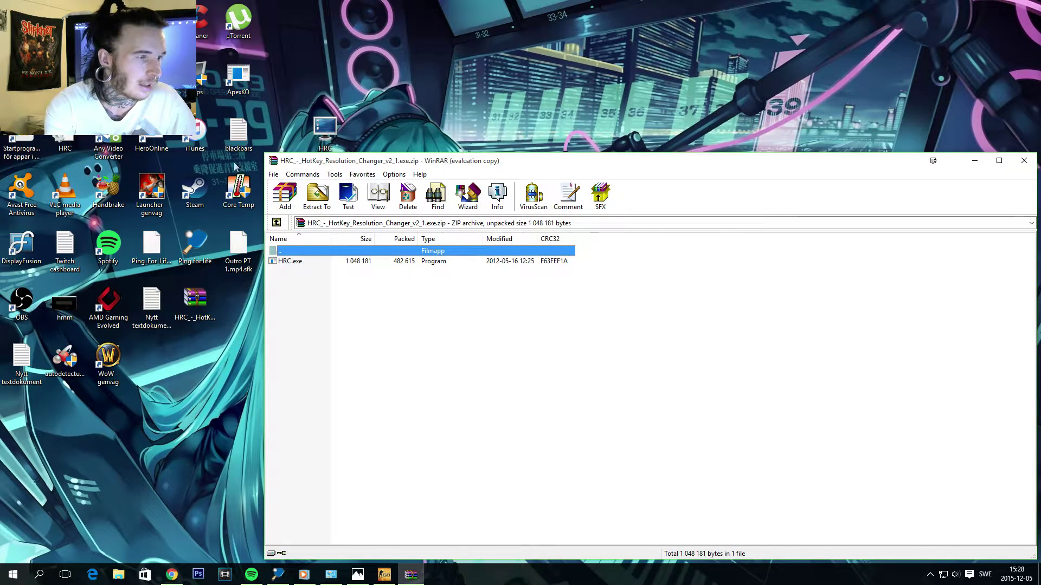
{"action": "left_click", "coordinate": [1024, 161]}
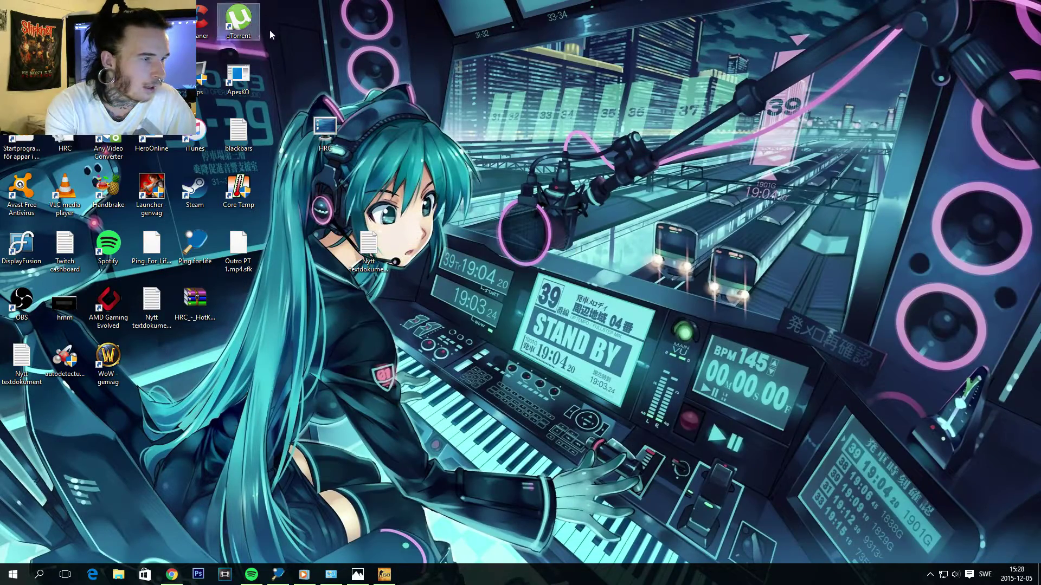
{"action": "double_click", "coordinate": [237, 22]}
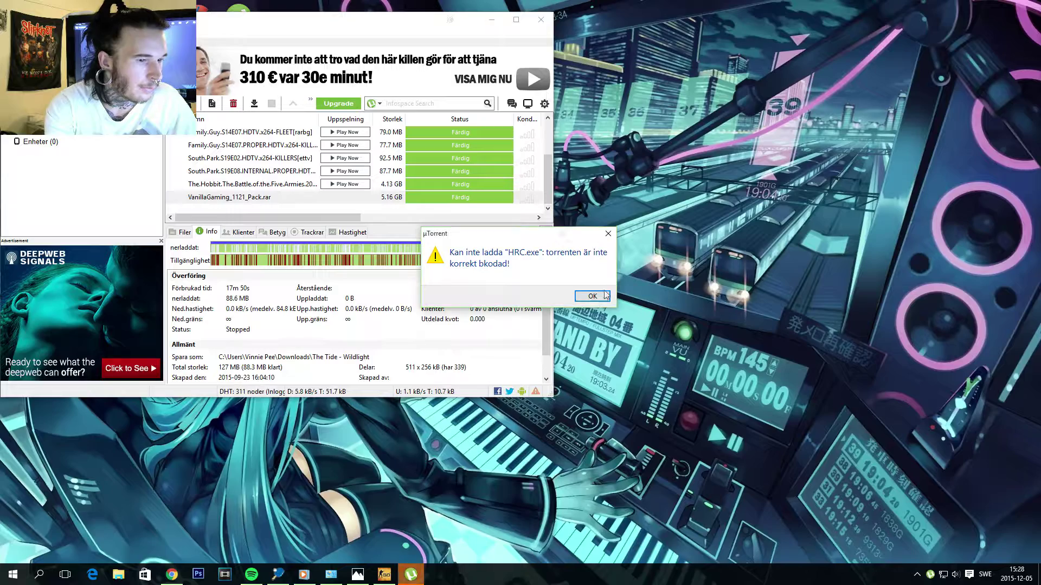
{"action": "left_click", "coordinate": [539, 21]}
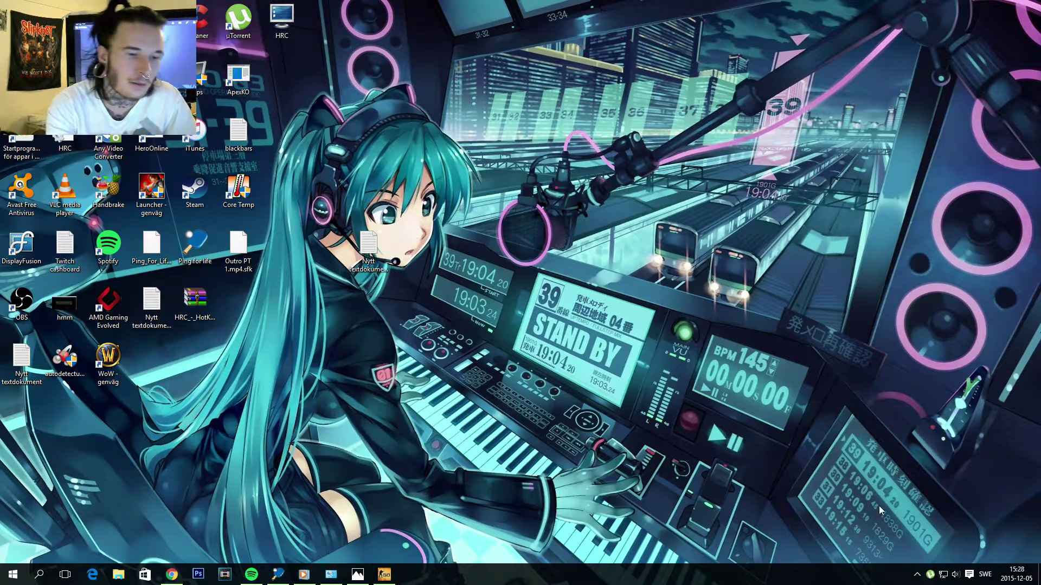
Step: Bring up the HotKey Resolution Changer window running in the background and place it clear of the desktop icons
{"action": "left_click", "coordinate": [916, 576]}
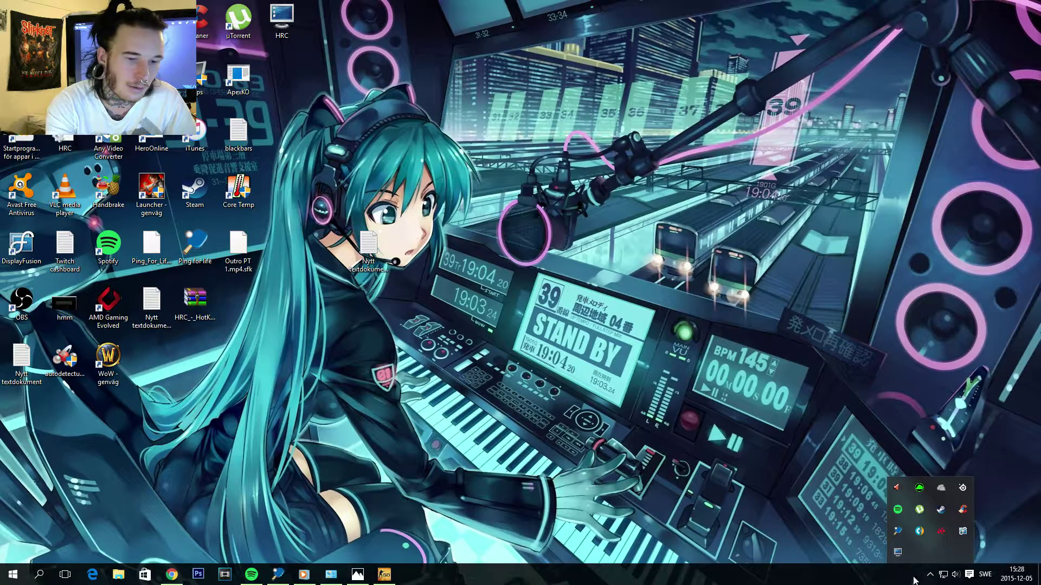
{"action": "left_click", "coordinate": [897, 553]}
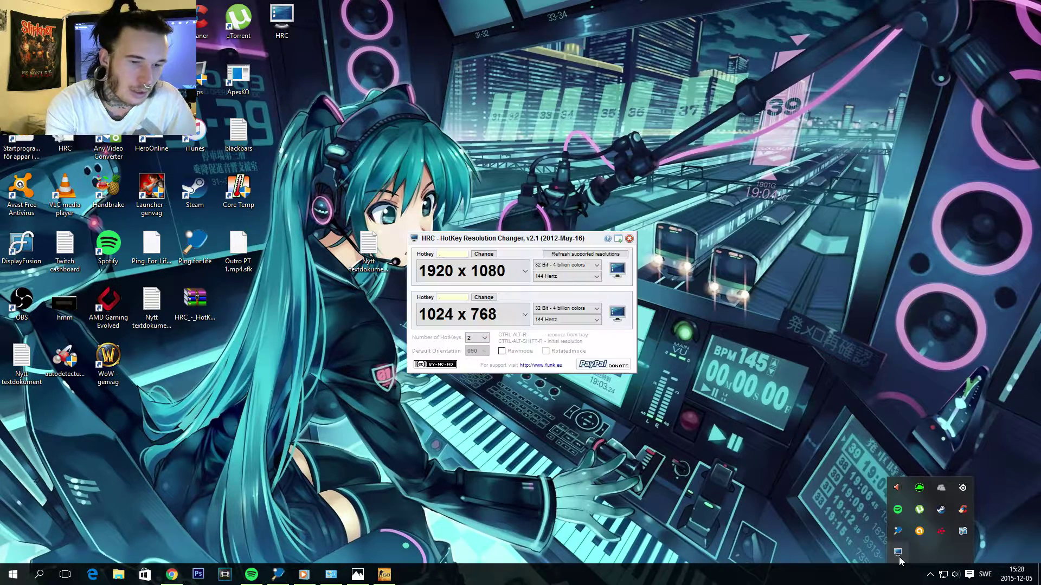
{"action": "left_click_drag", "start_coordinate": [537, 242], "coordinate": [515, 160]}
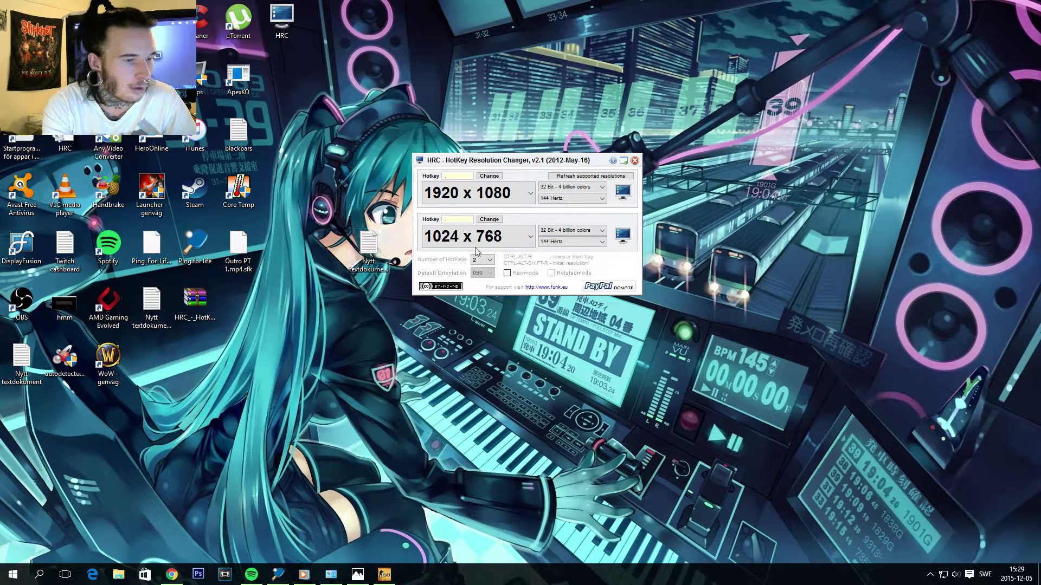
{"action": "left_click_drag", "start_coordinate": [520, 161], "coordinate": [570, 163]}
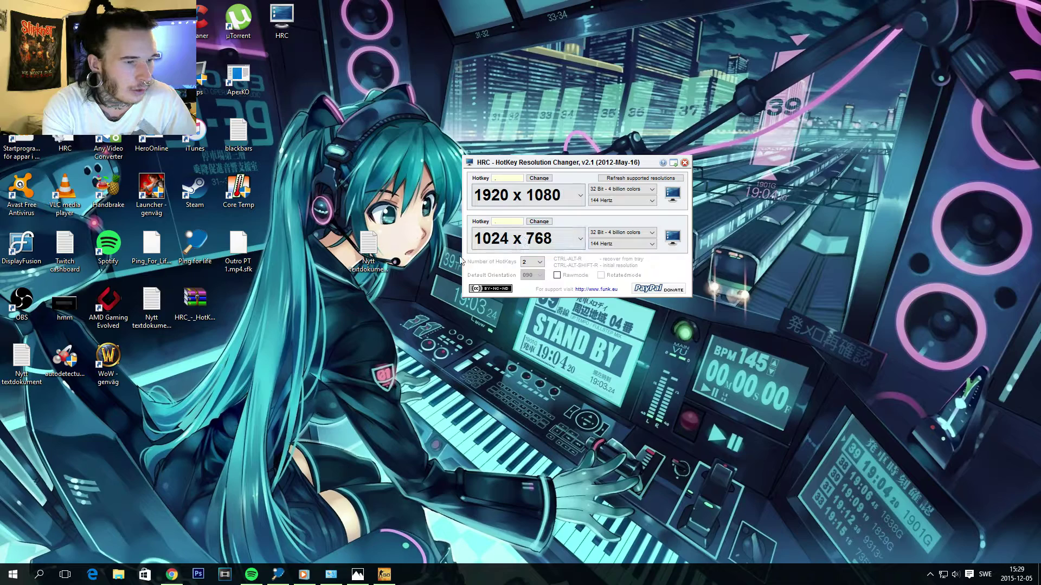
Step: Review the list of resolutions available for the second hotkey without choosing a different one
{"action": "left_click", "coordinate": [498, 238]}
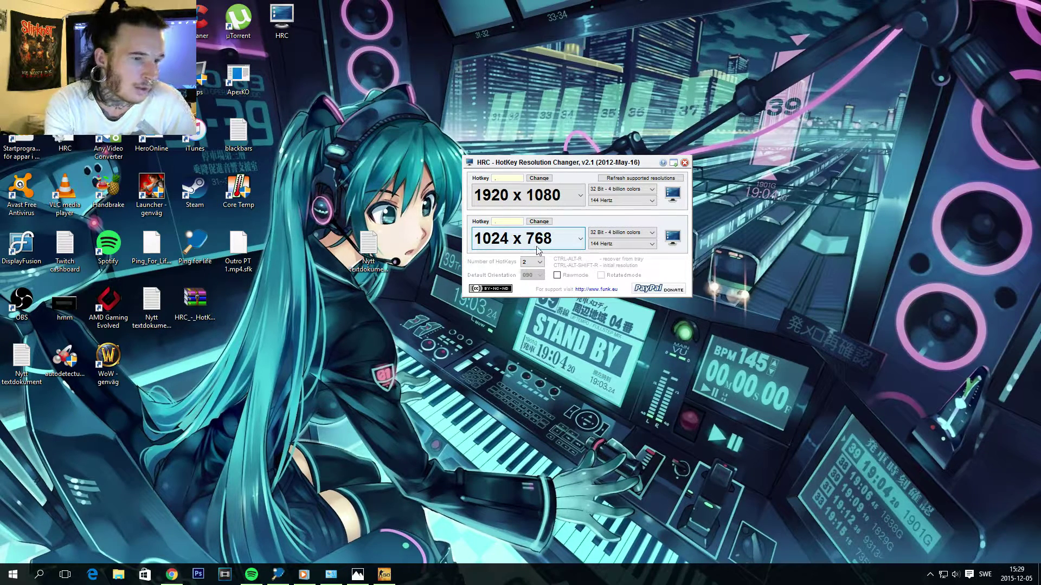
{"action": "left_click", "coordinate": [583, 241]}
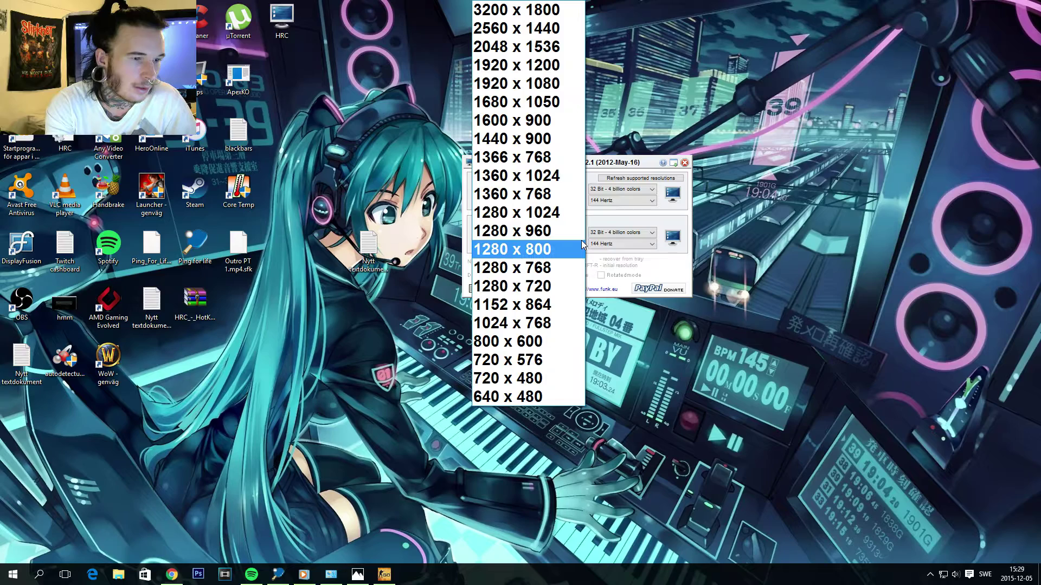
{"action": "key", "text": "Escape"}
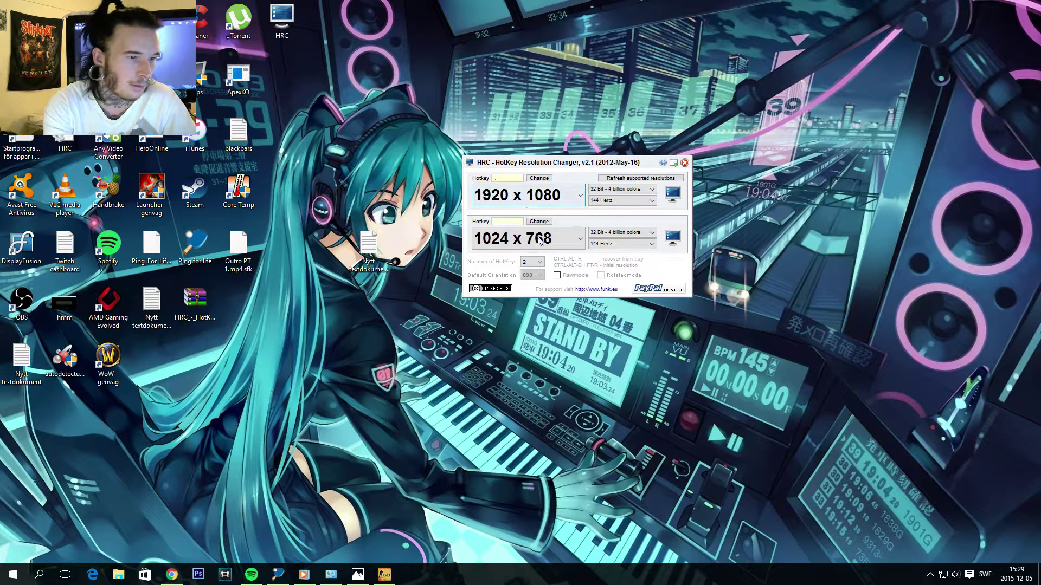
Step: Move the HotKey Resolution Changer window aside and set the hotkey for the 1920 x 1080 resolution
{"action": "left_click_drag", "start_coordinate": [567, 156], "coordinate": [580, 125]}
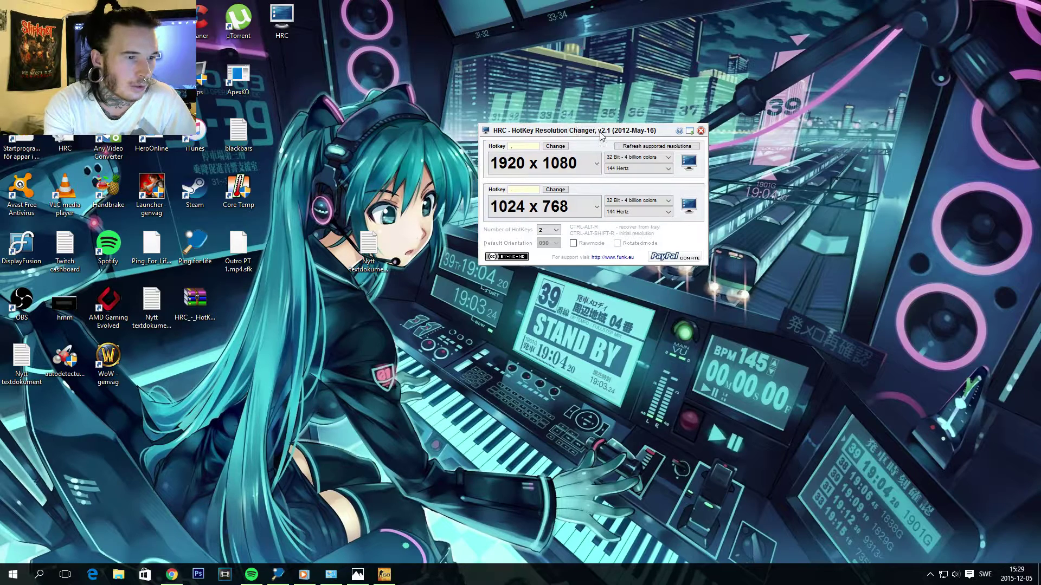
{"action": "left_click_drag", "start_coordinate": [576, 128], "coordinate": [609, 145]}
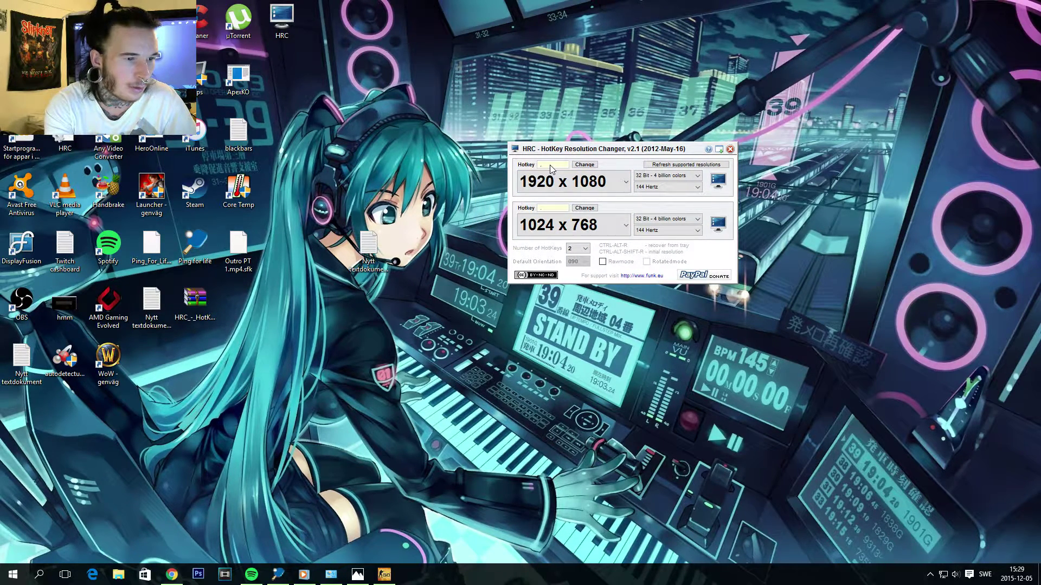
{"action": "left_click", "coordinate": [583, 165]}
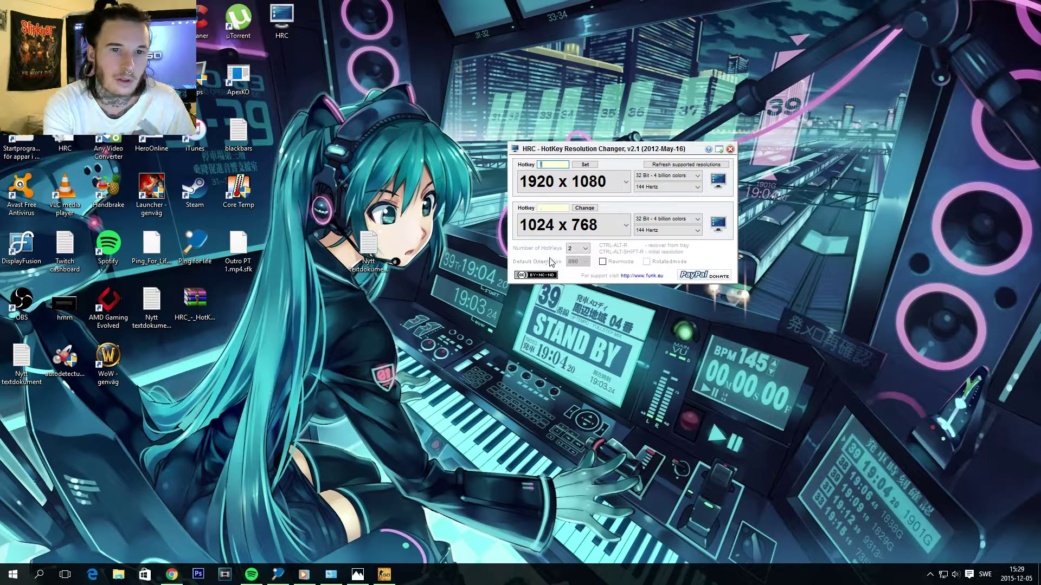
{"action": "left_click", "coordinate": [585, 164]}
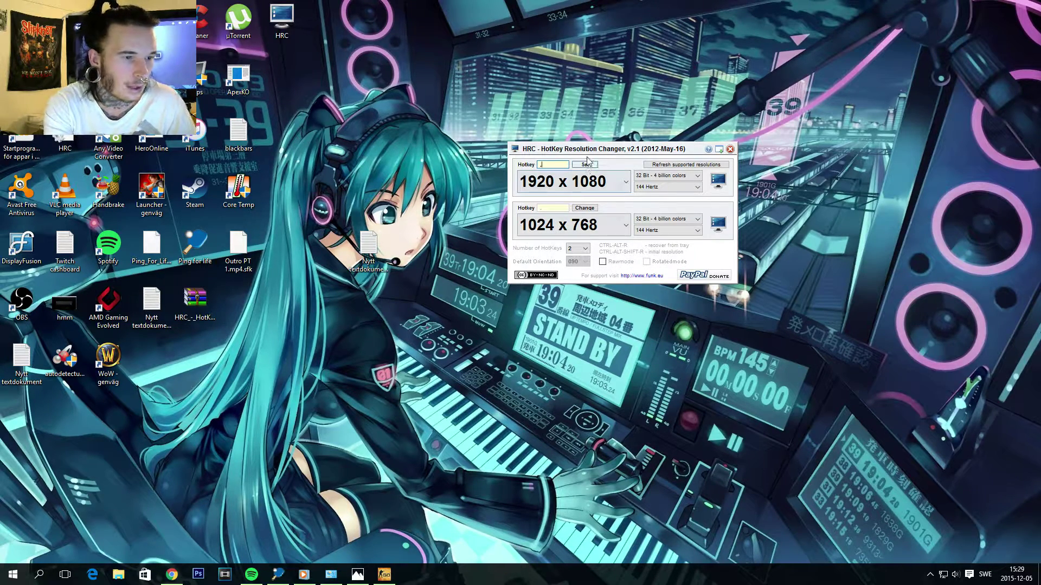
Step: Set the hotkey for the 1024 x 768 resolution and minimize HotKey Resolution Changer to the background
{"action": "left_click", "coordinate": [542, 222]}
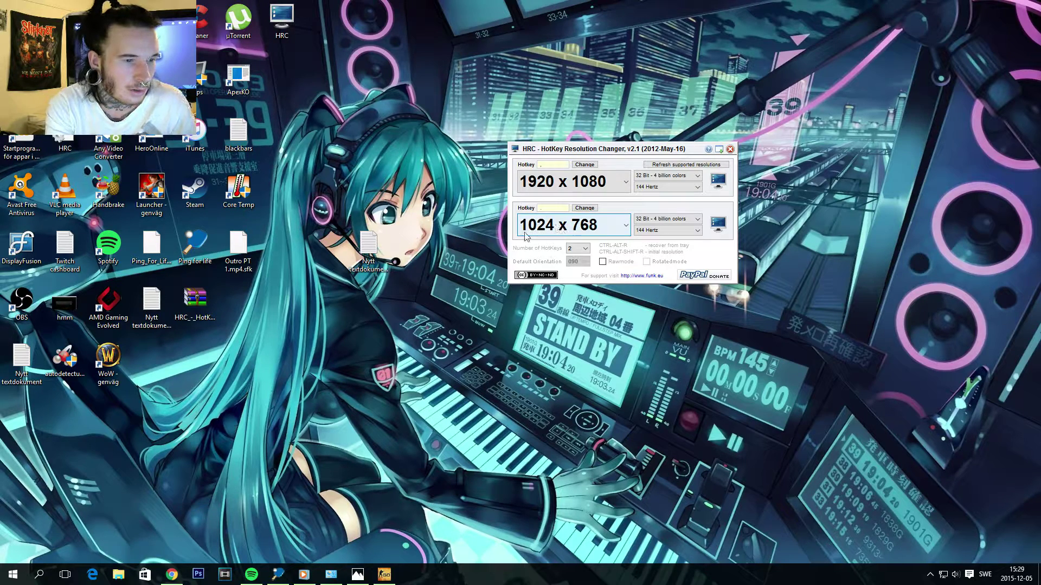
{"action": "left_click", "coordinate": [585, 209]}
{"action": "left_click", "coordinate": [584, 209]}
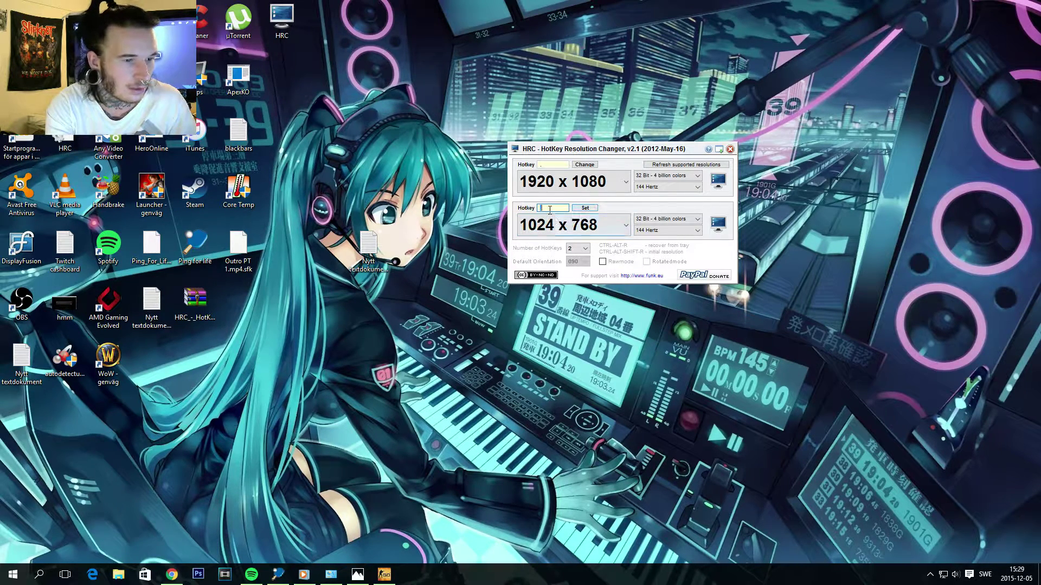
{"action": "left_click", "coordinate": [586, 211]}
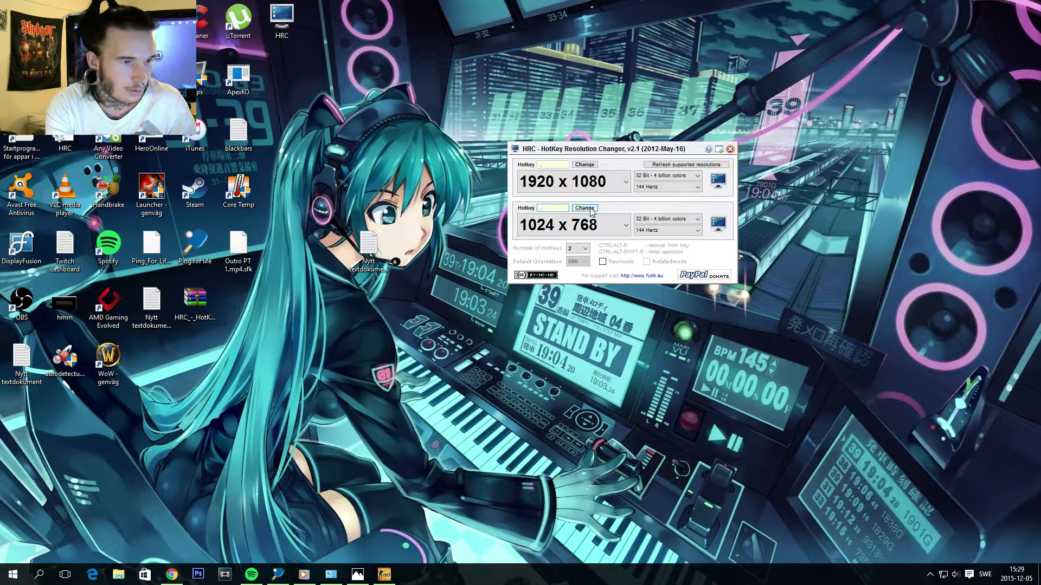
{"action": "left_click", "coordinate": [719, 152]}
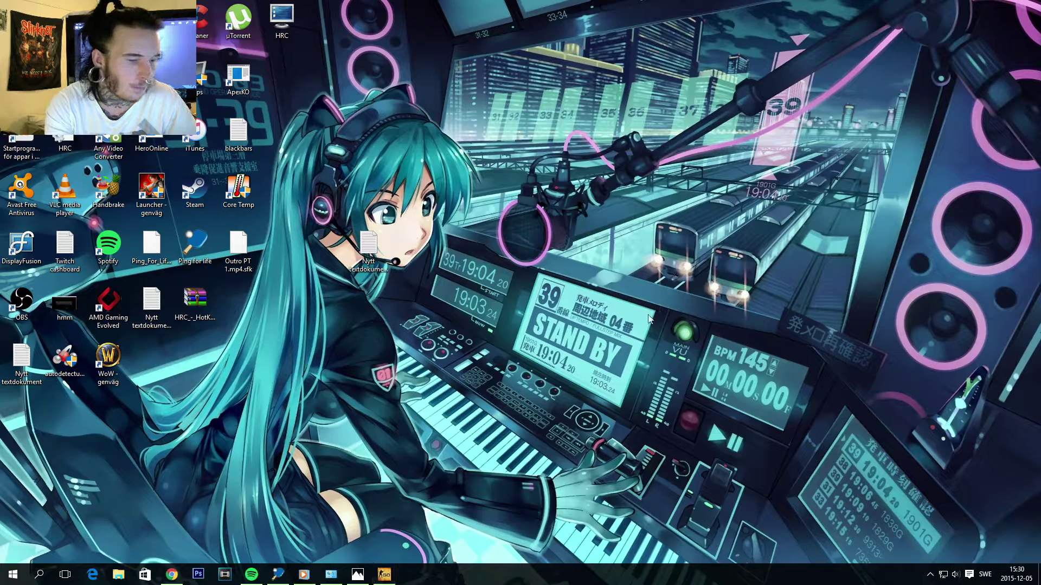